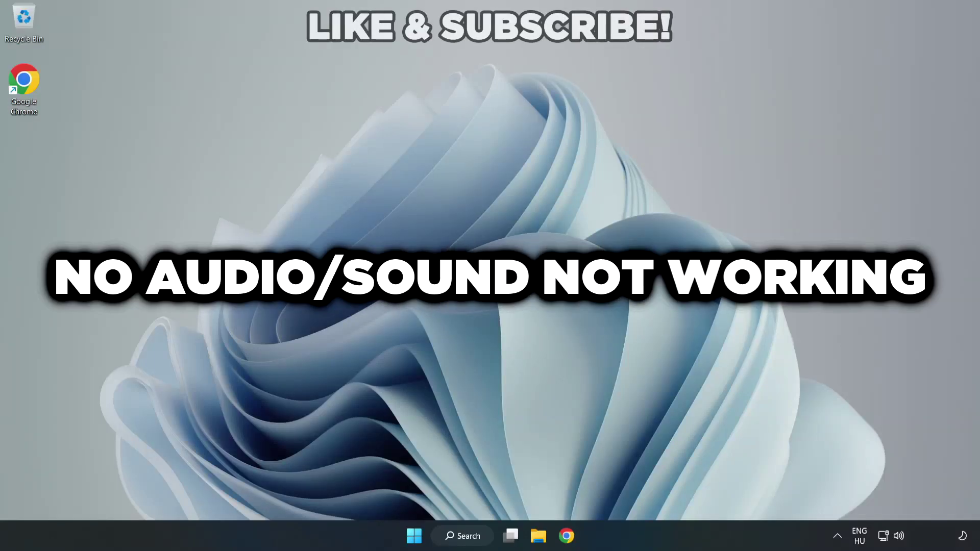
Change the Quick Settings audio output from CABLE Input to Speakers (High Definition Audio Device)
left_click(900, 538)
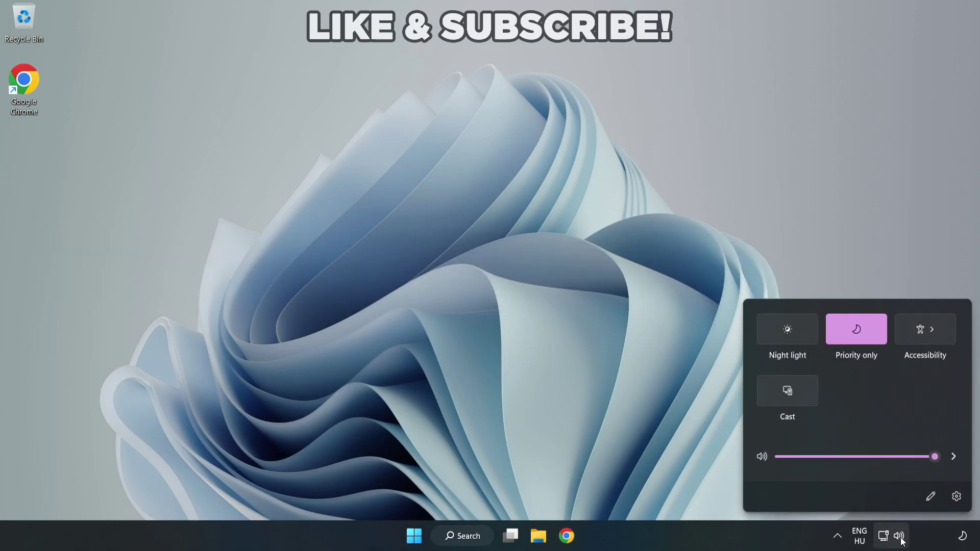
left_click(953, 460)
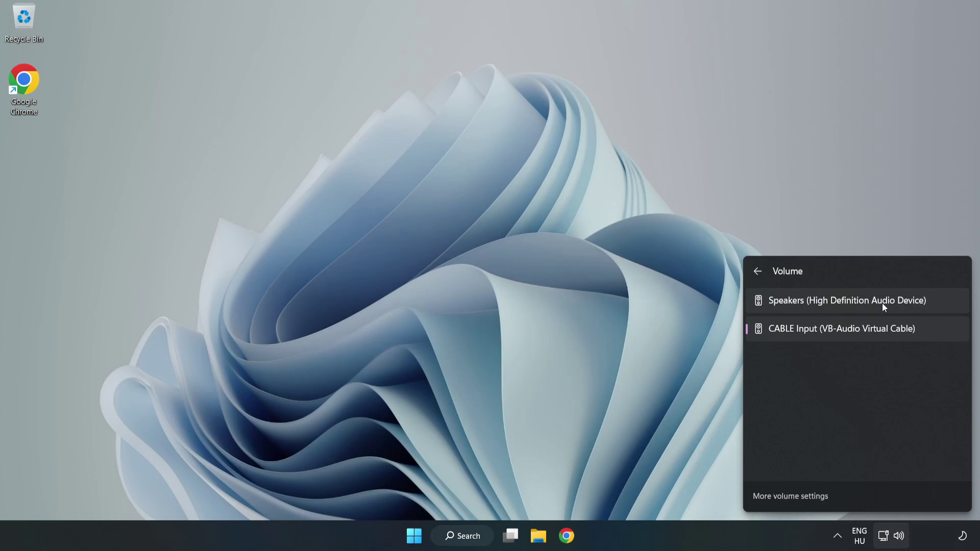
left_click(945, 304)
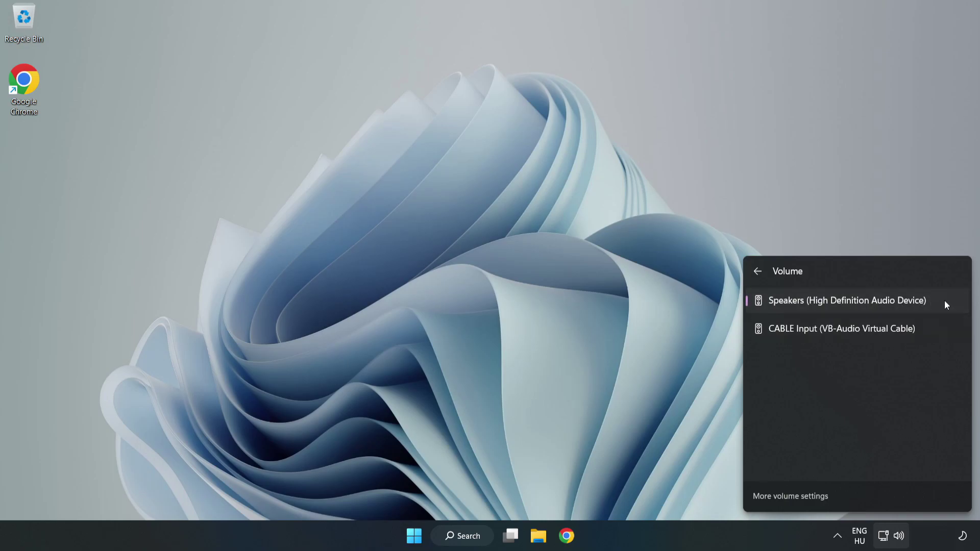
left_click(476, 263)
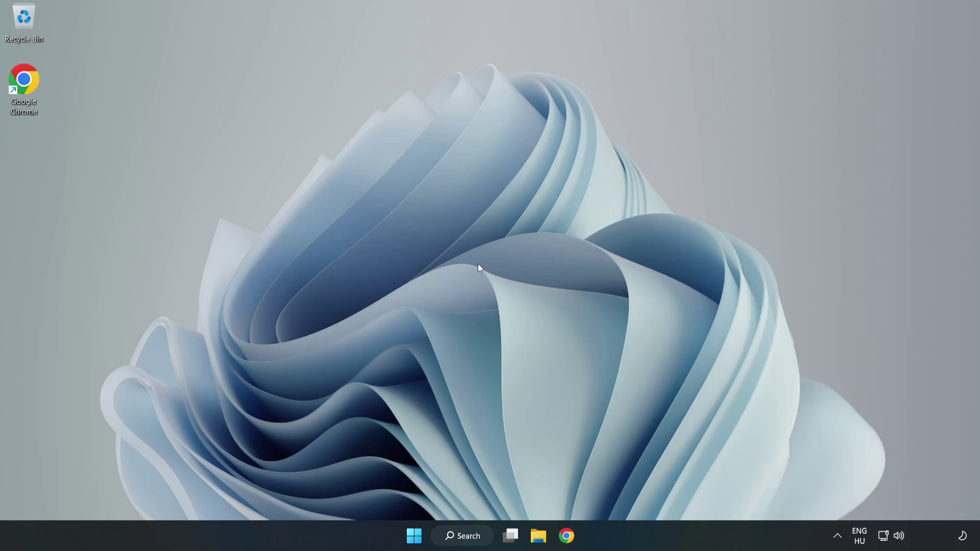
Reset all sound devices and app volumes to defaults in the volume mixer, then close Settings
right_click(899, 537)
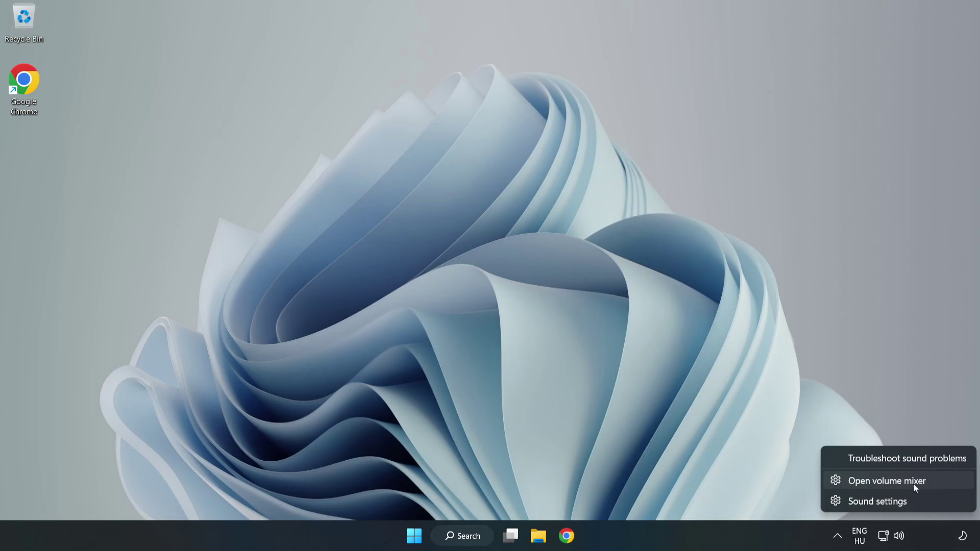
left_click(941, 488)
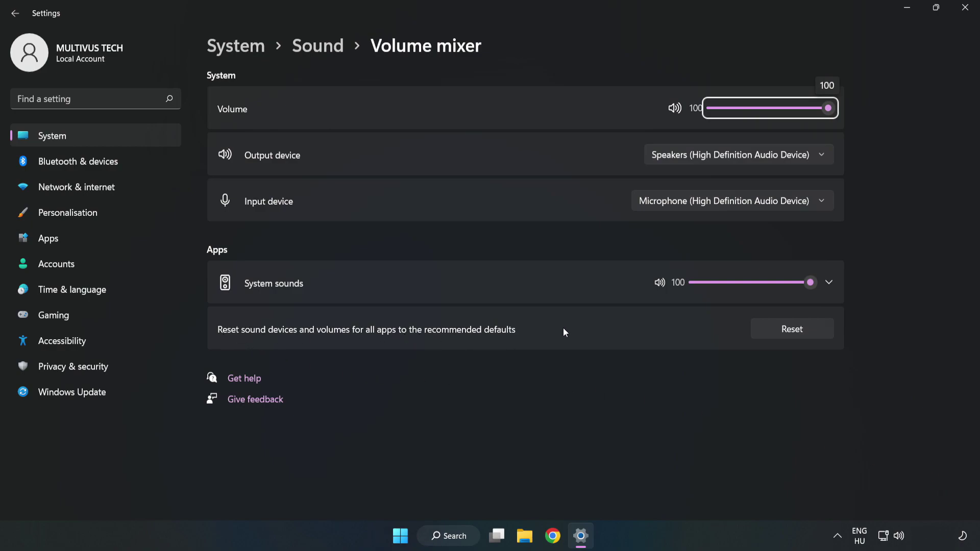
left_click(804, 334)
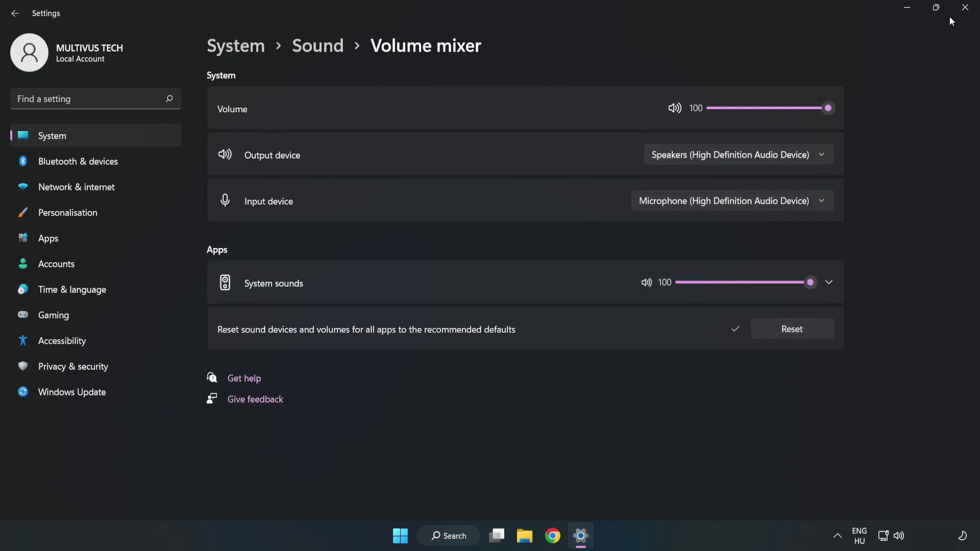
left_click(964, 10)
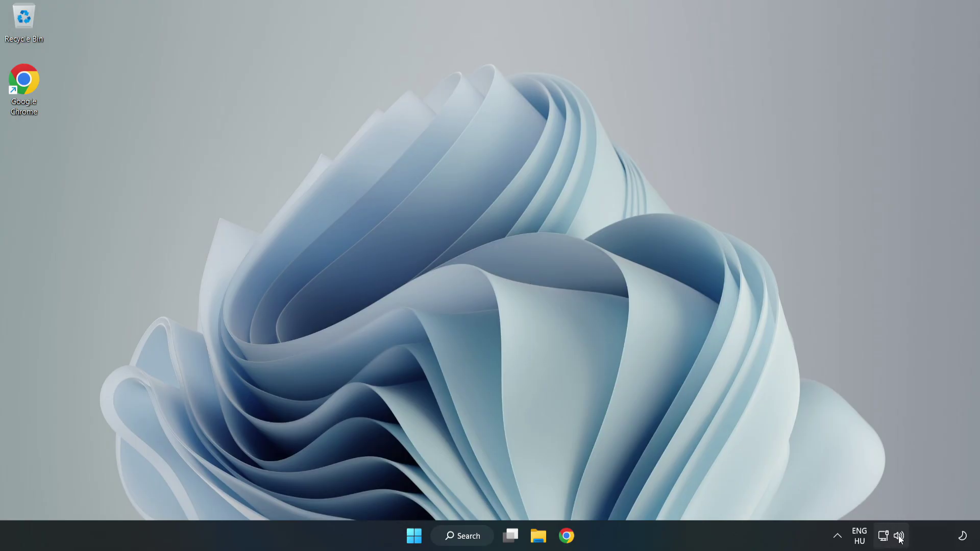
Open the System › Sound settings page and scroll down toward More sound settings
right_click(899, 537)
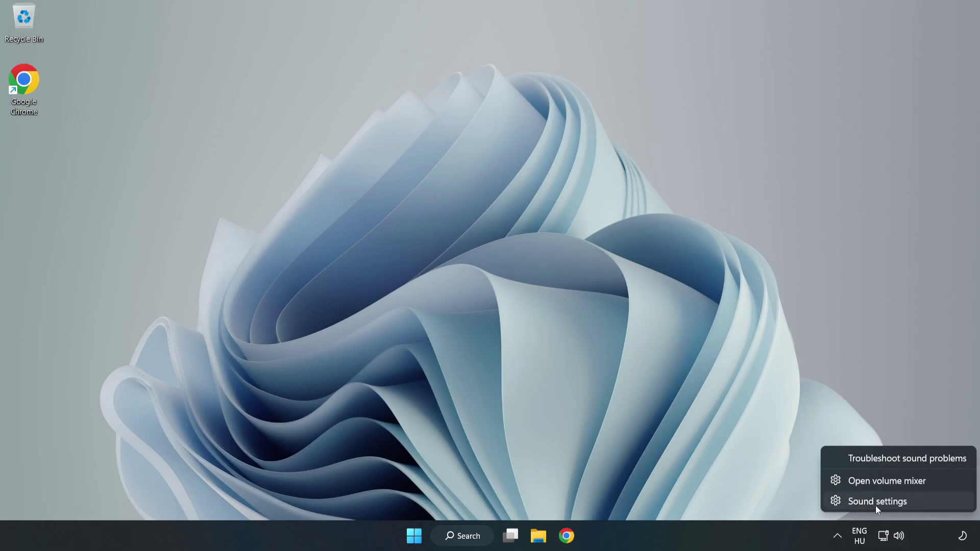
left_click(913, 506)
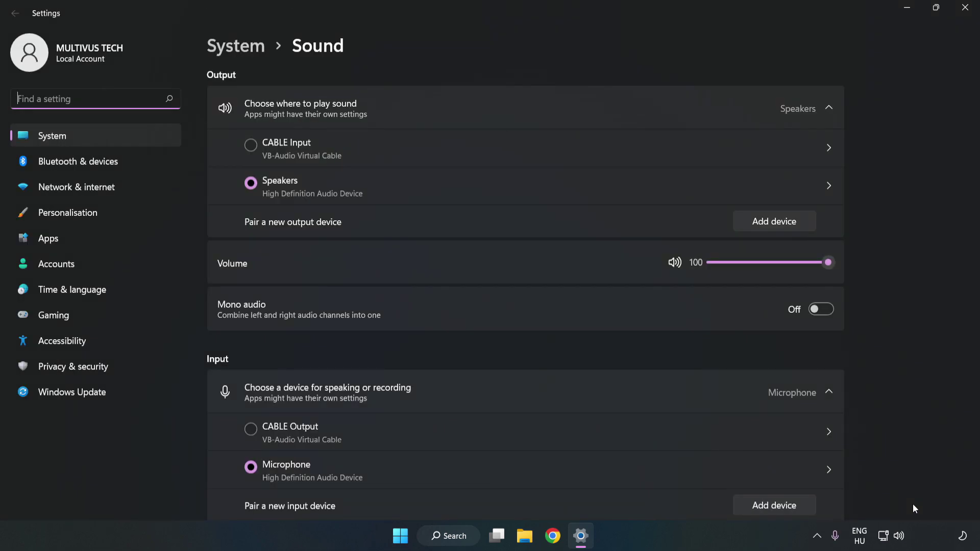
left_click(829, 263)
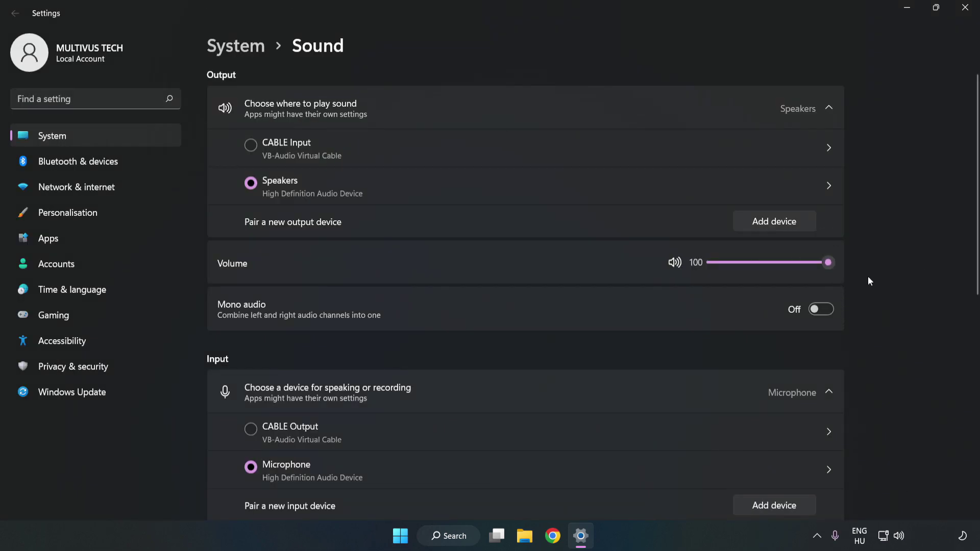
scroll(957, 246, "down", 6)
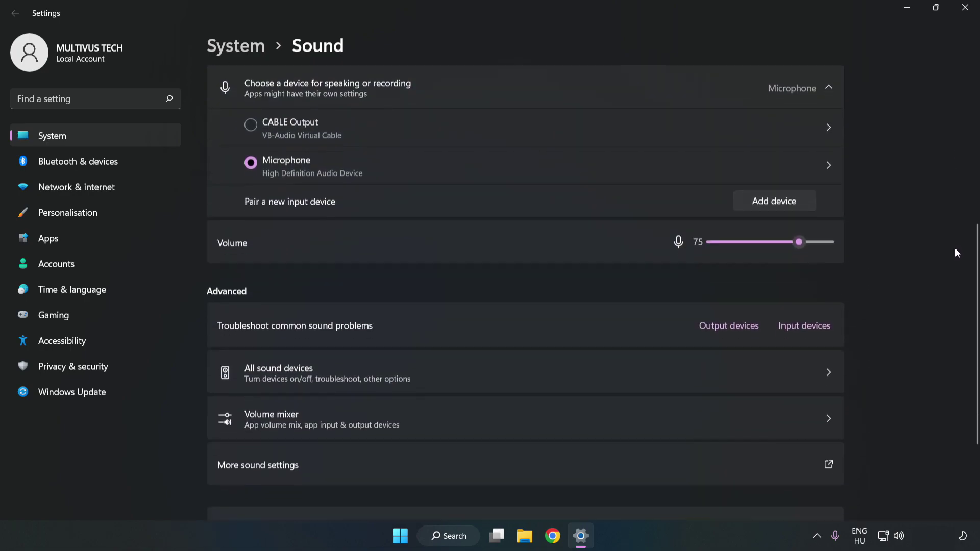
scroll(956, 253, "down", 1)
scroll(953, 251, "down", 2)
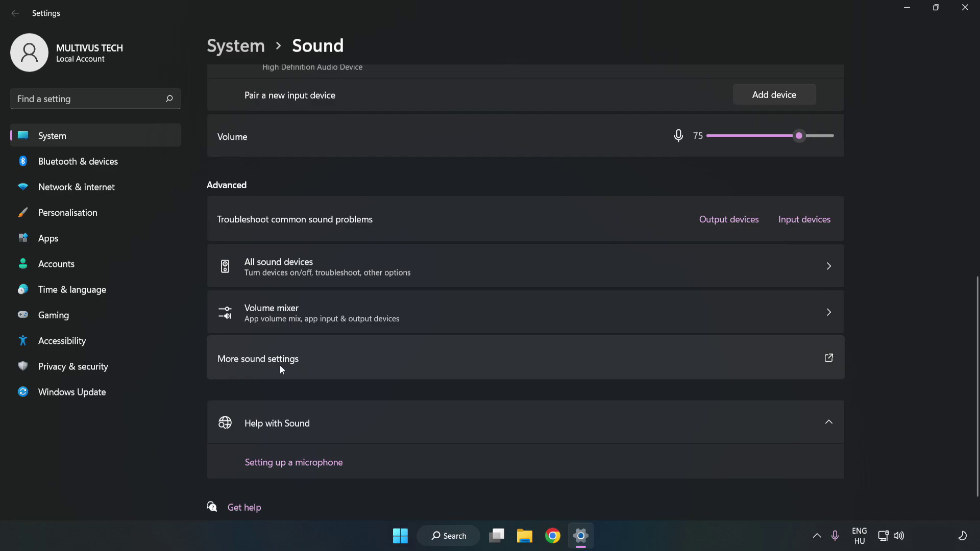
In the classic Sound dialog, disable the CABLE Input playback device and select Speakers
left_click(426, 366)
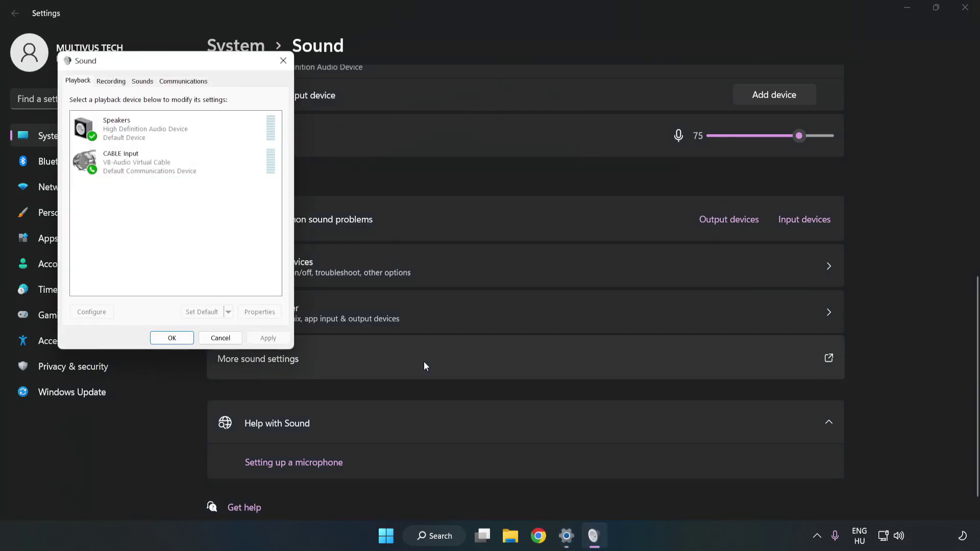
left_click_drag(206, 66, 508, 128)
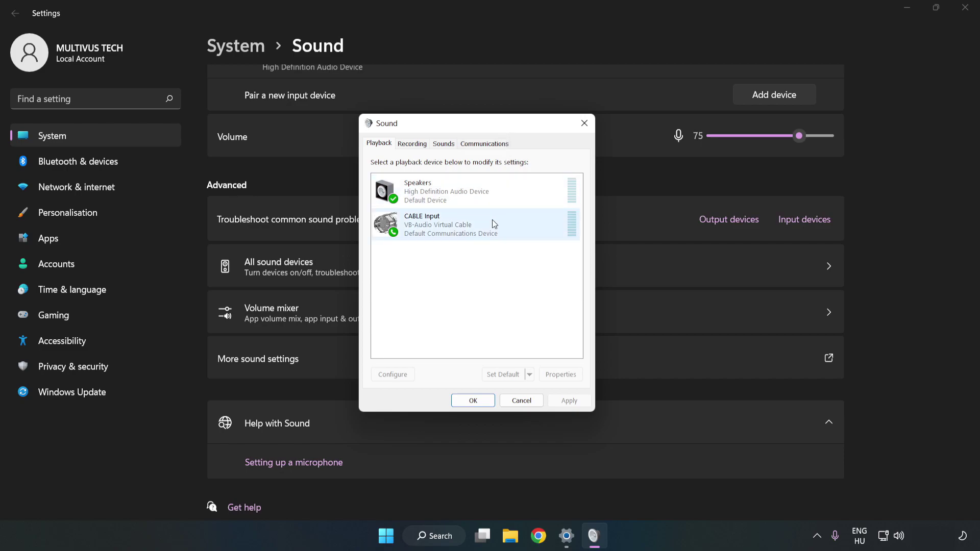
left_click(391, 224)
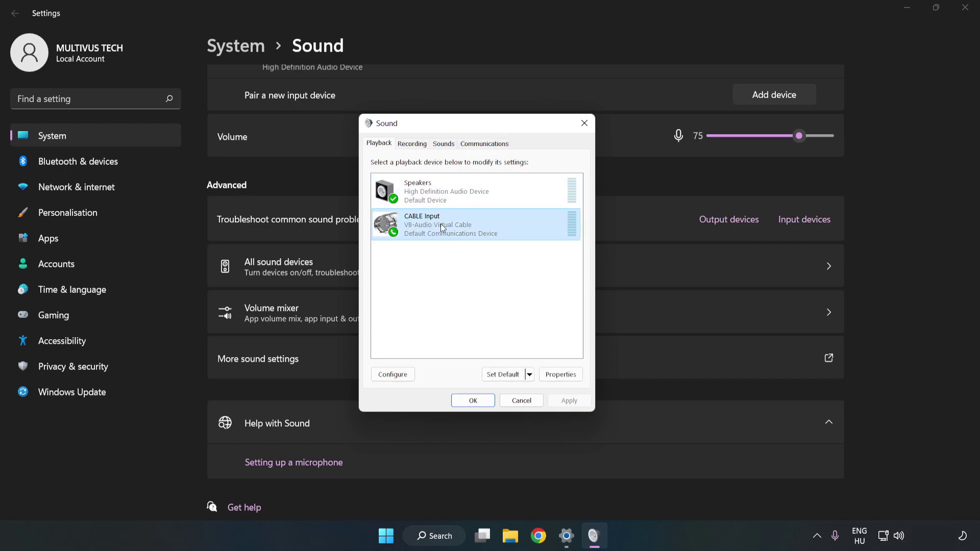
right_click(490, 225)
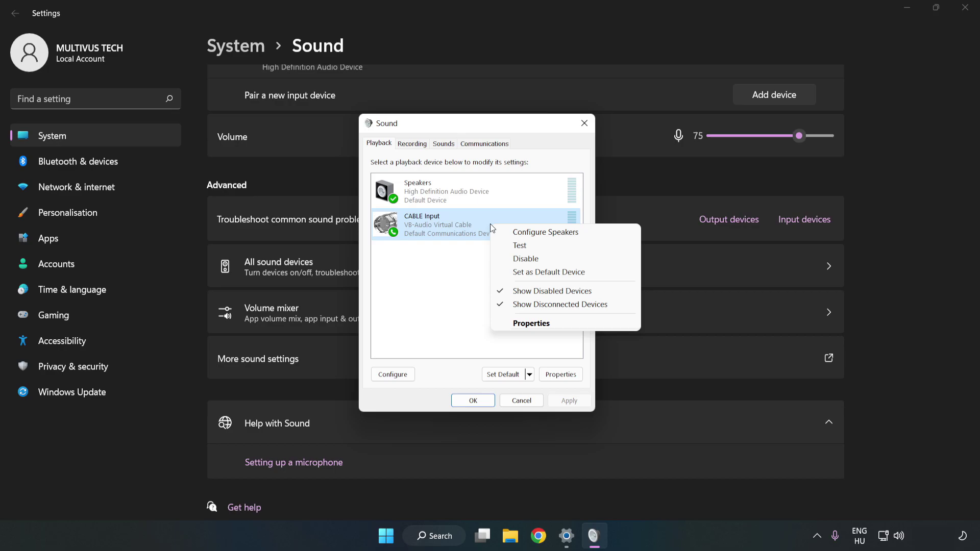
left_click(549, 265)
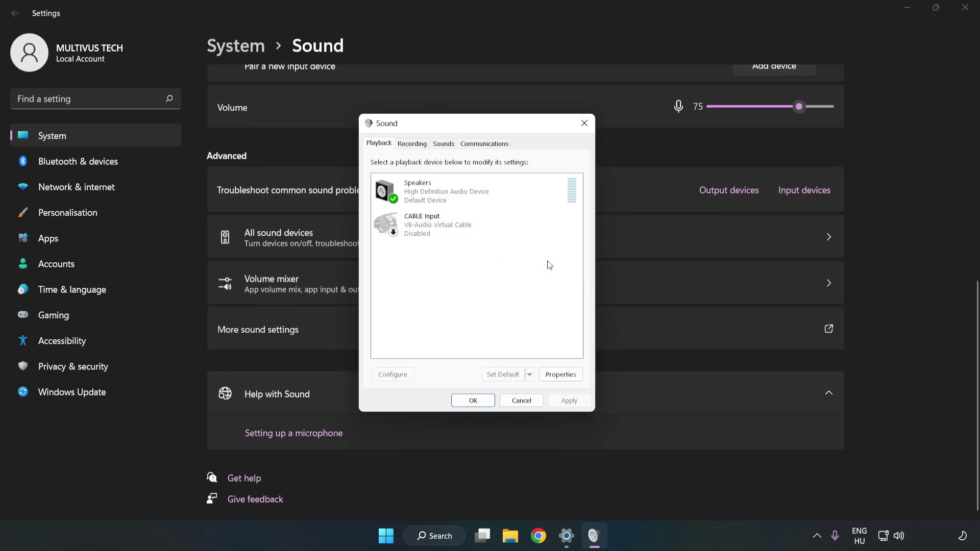
left_click(422, 206)
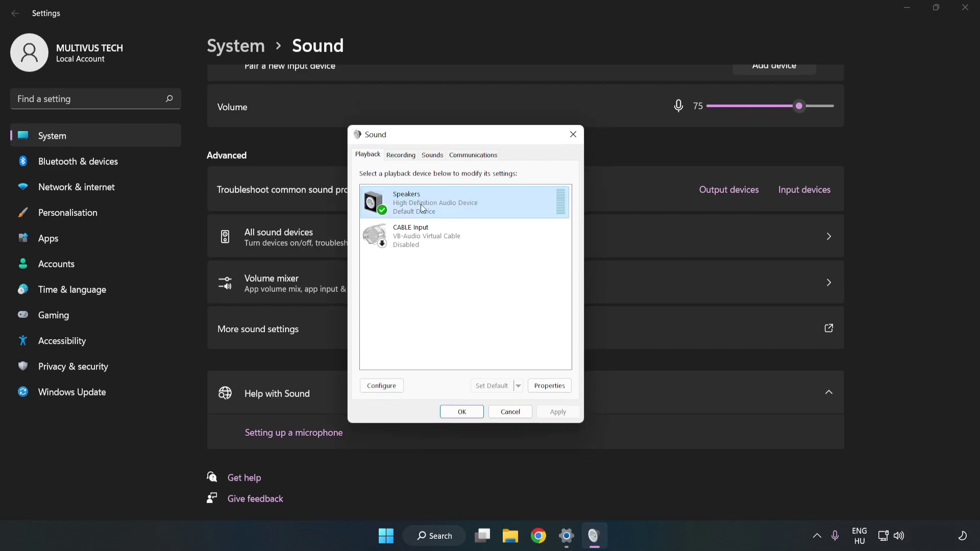
Run Configure Speakers with the 7.1 Surround layout, keeping all optional and full-range speakers
right_click(500, 201)
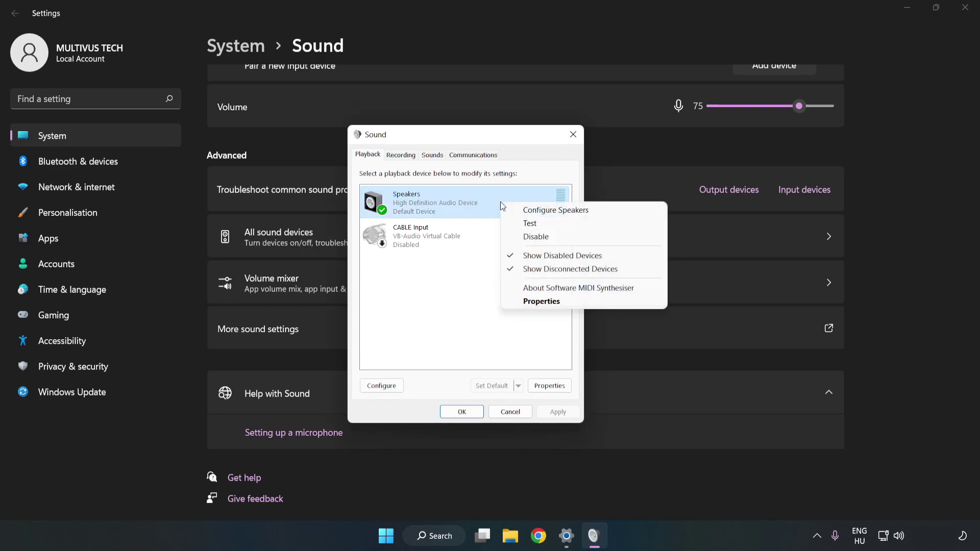
left_click(557, 210)
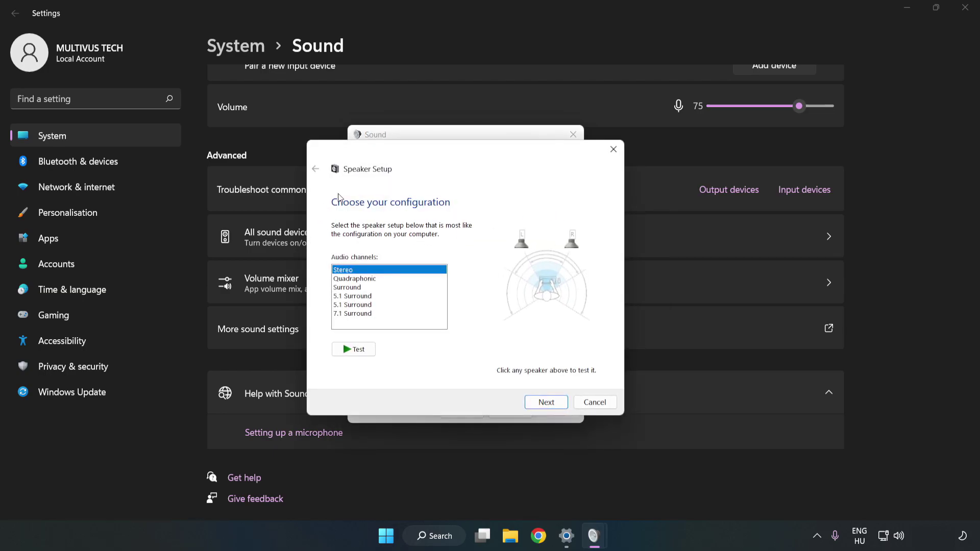
left_click(360, 280)
left_click(362, 316)
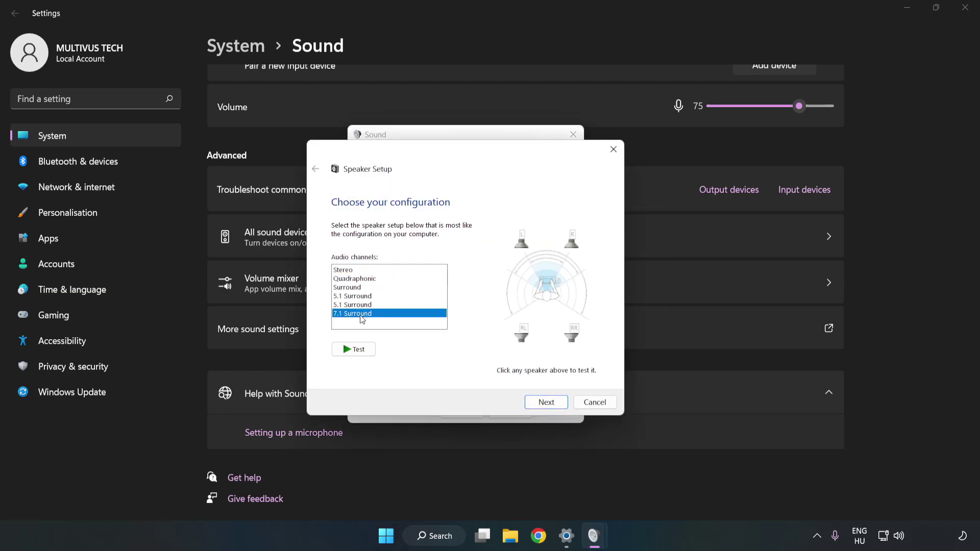
left_click(546, 402)
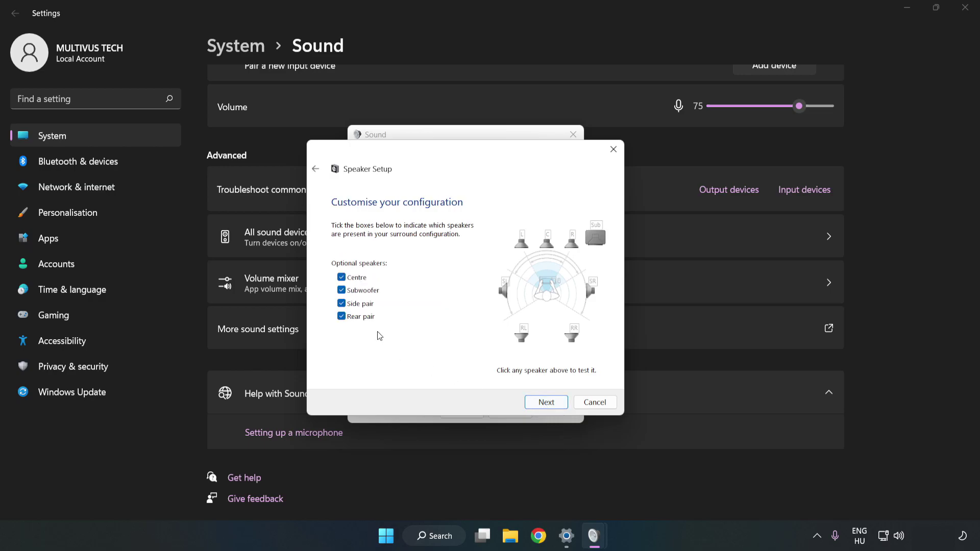
left_click(542, 403)
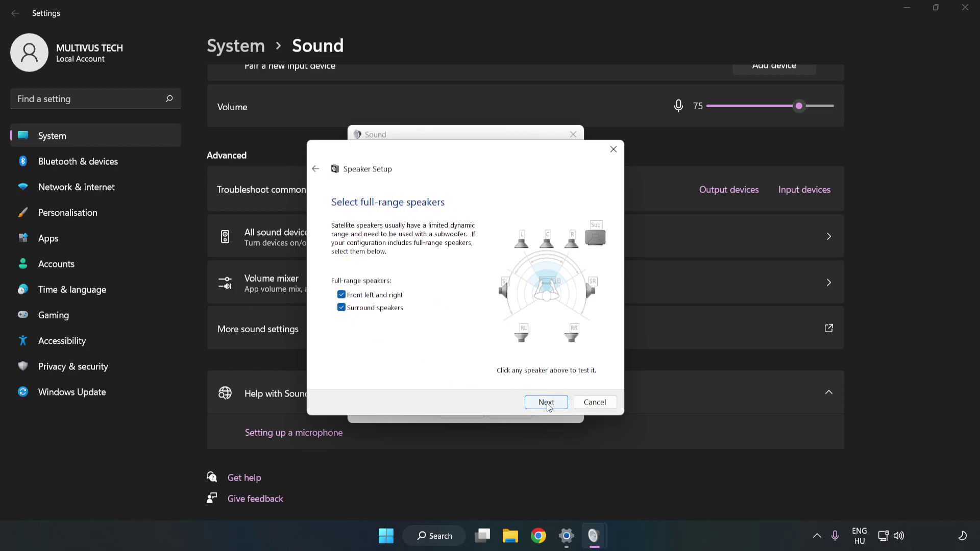
left_click(547, 403)
left_click(546, 402)
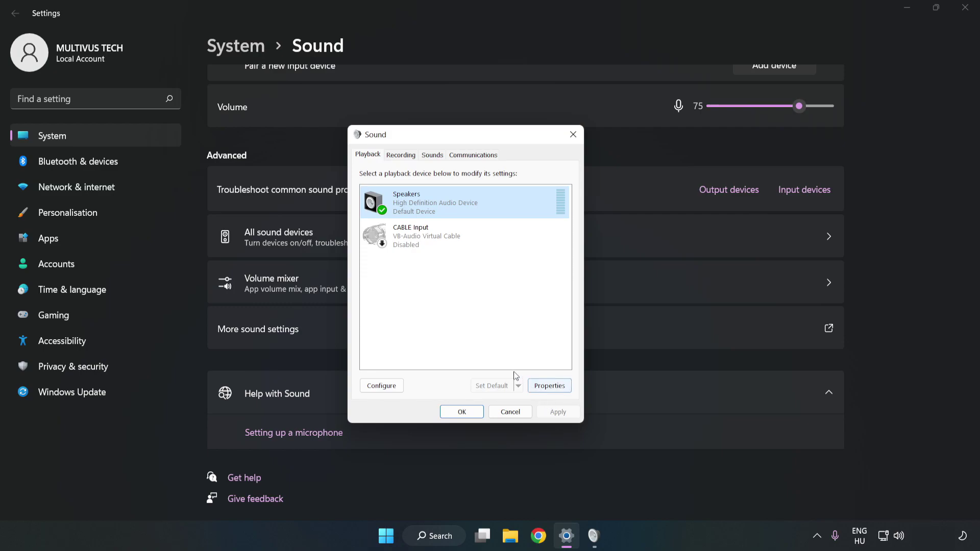
Open Speakers Properties and tick 'Disable all enhancements' on the Enhancements tab
left_click(550, 385)
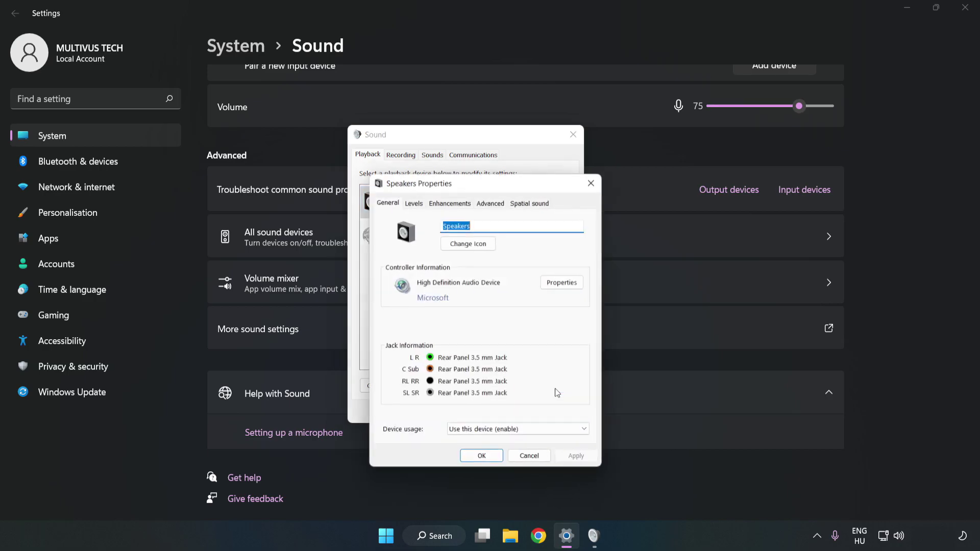
left_click_drag(488, 188, 464, 139)
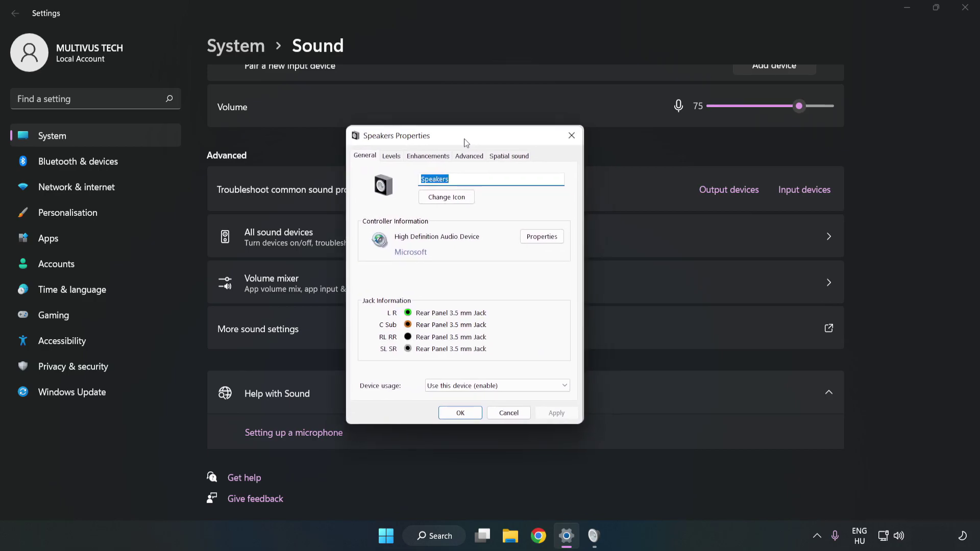
left_click(428, 156)
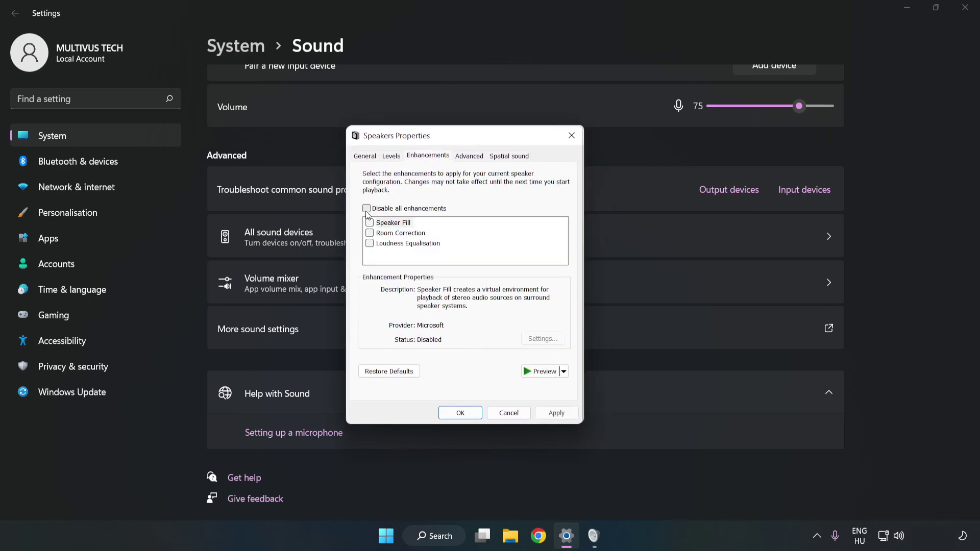
left_click(367, 208)
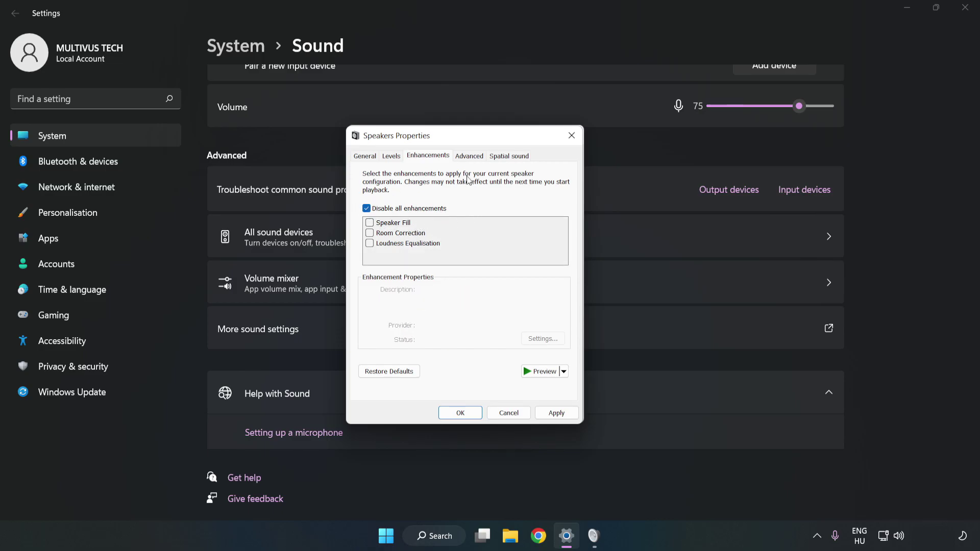
Keep 16 bit, 48000 Hz (DVD Quality) as default format, apply, and close both sound dialogs
left_click(469, 157)
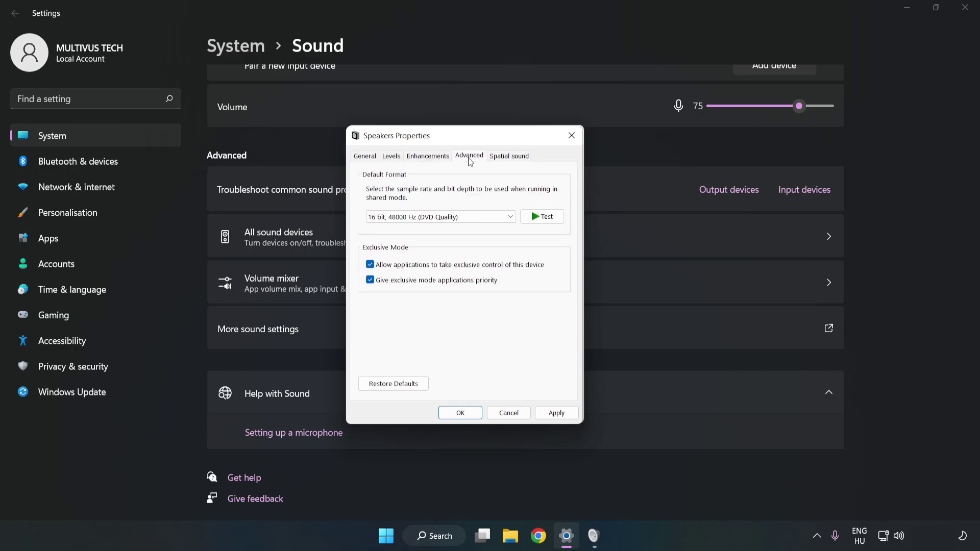
left_click(471, 220)
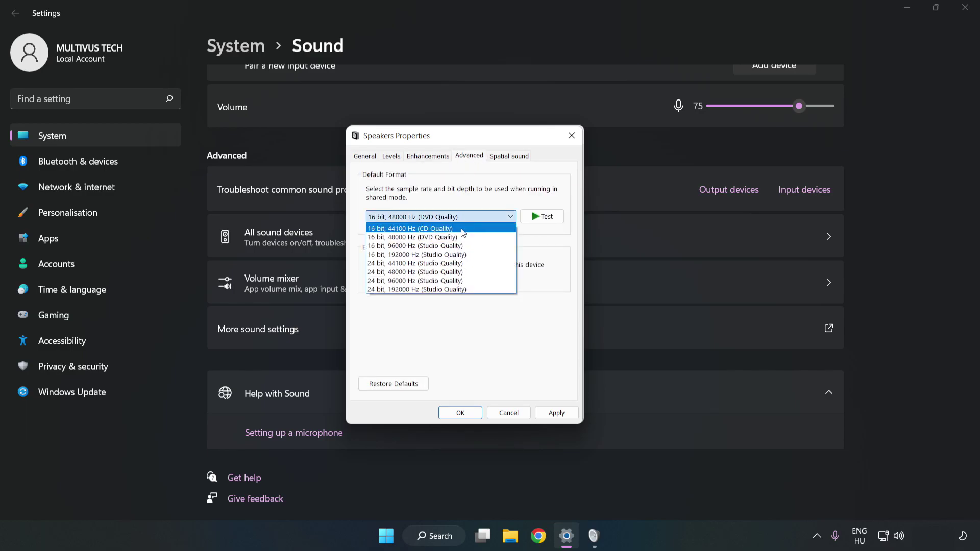
left_click(457, 238)
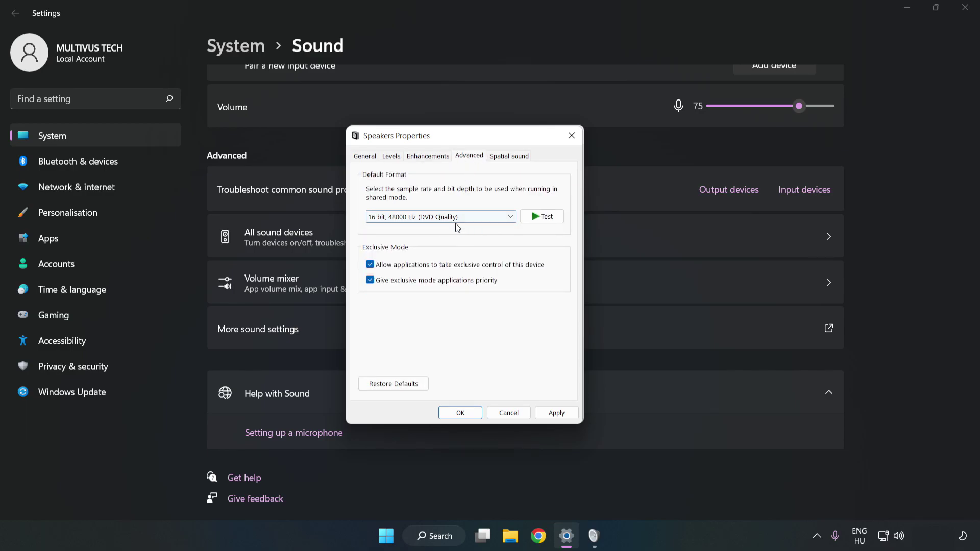
left_click(569, 414)
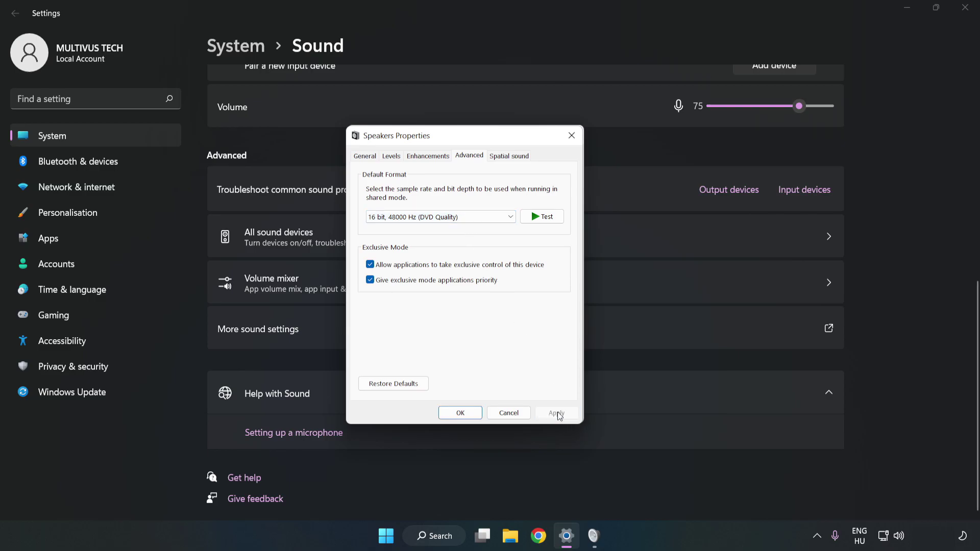
left_click(460, 414)
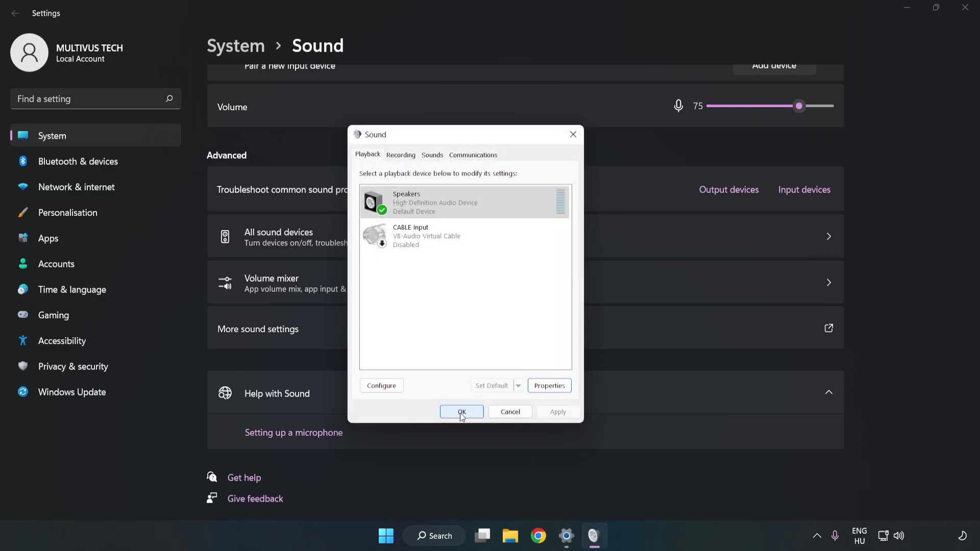
left_click(461, 411)
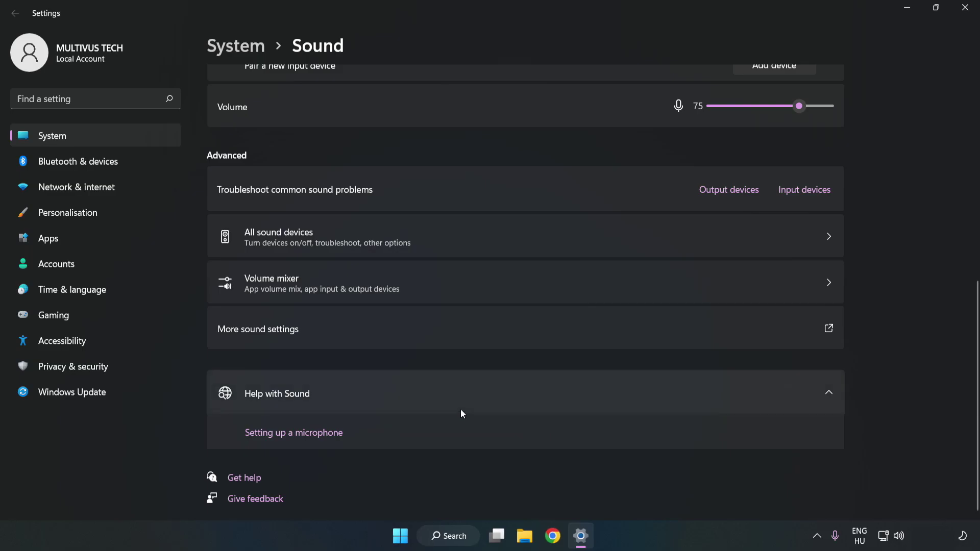
Close Settings and bring up the Start menu power options to restart Windows
left_click(963, 8)
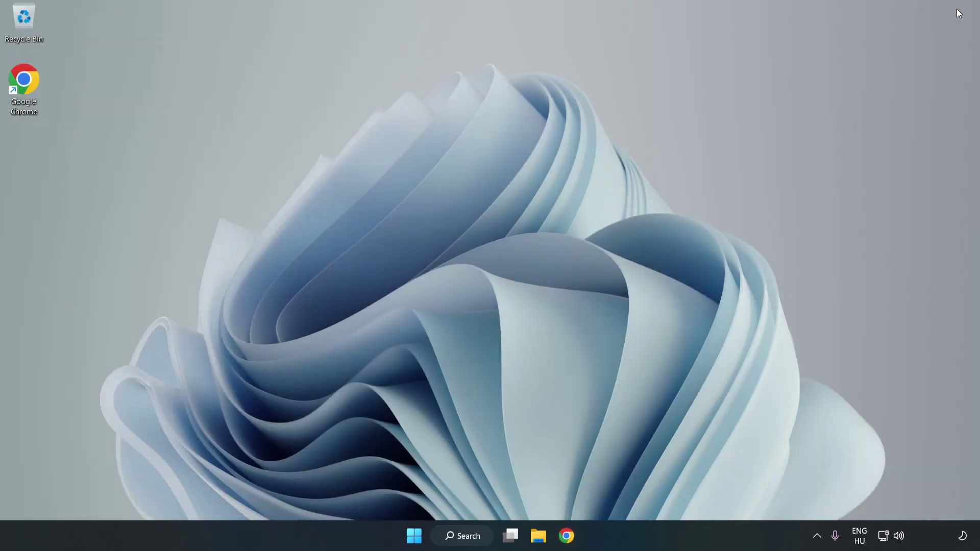
left_click(413, 535)
left_click(653, 495)
Search Windows for 'device manager' and launch Device Manager from the results
left_click(480, 537)
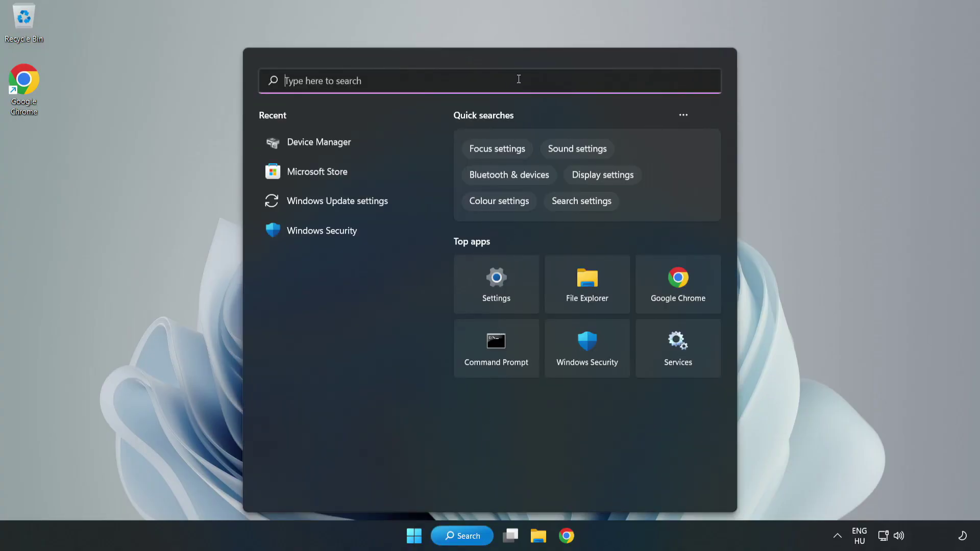
type("device mag")
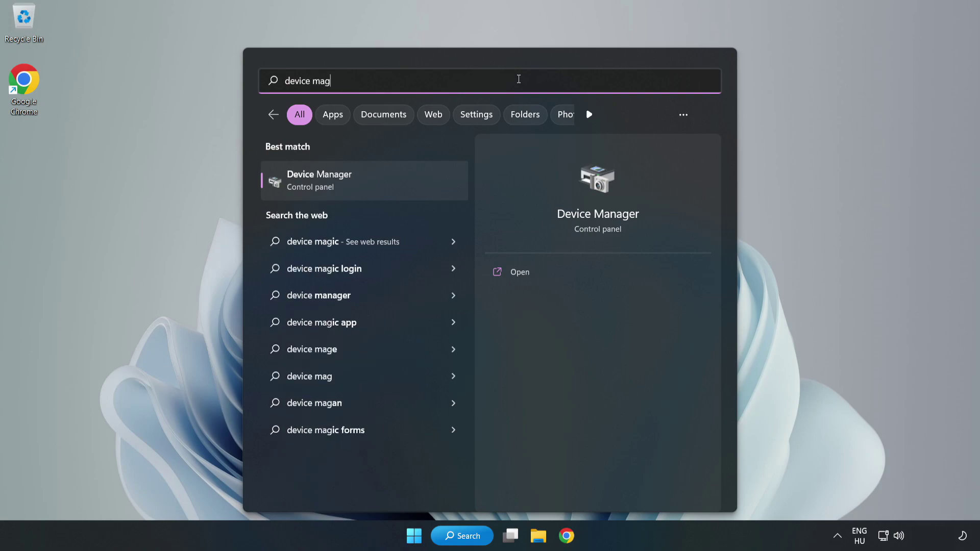
key("BackSpace")
type("nager")
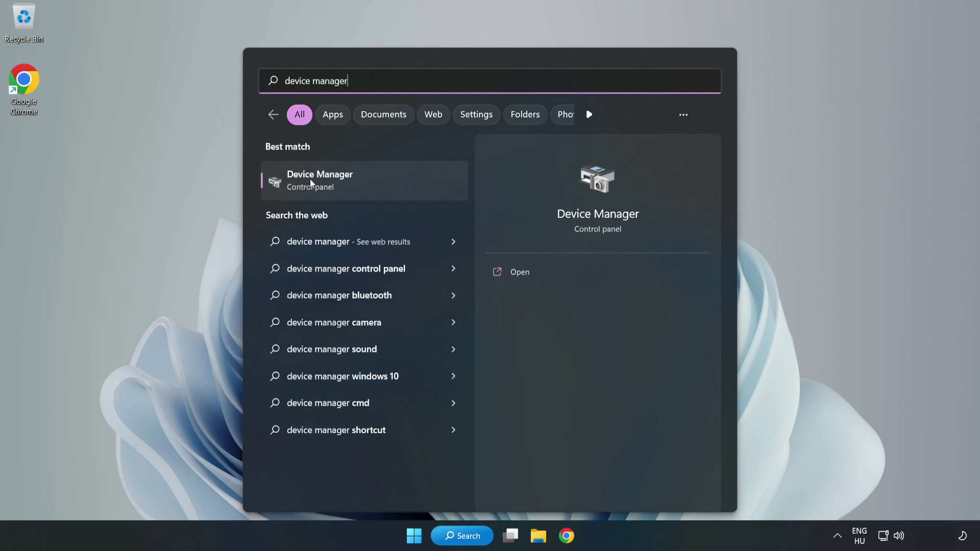
left_click(381, 183)
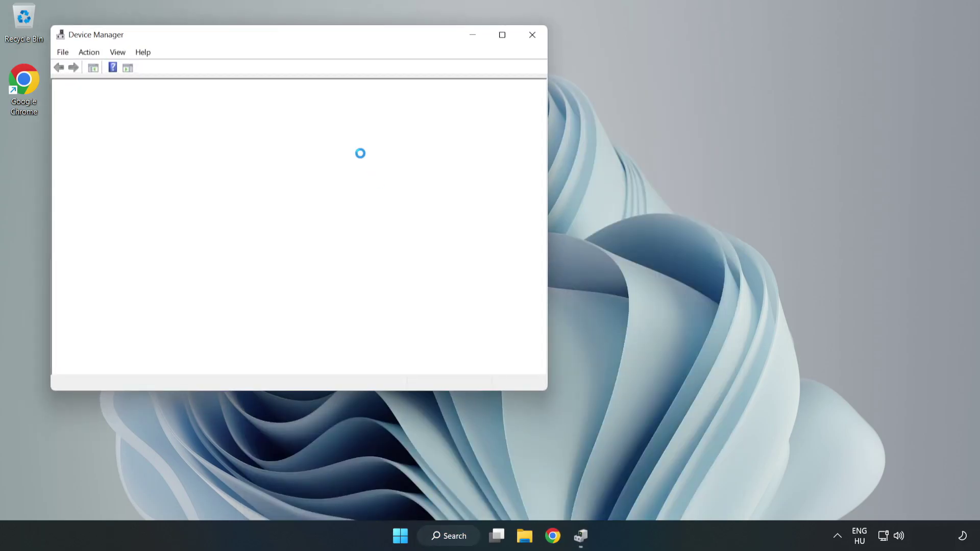
Expand 'Sound, video and game controllers' and show actions for High Definition Audio Device
left_click_drag(273, 37, 442, 77)
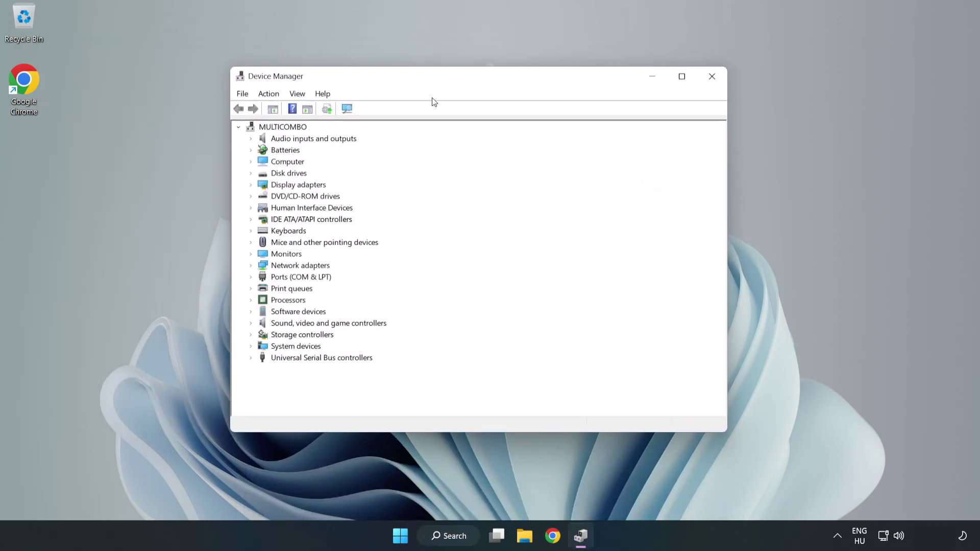
left_click(274, 328)
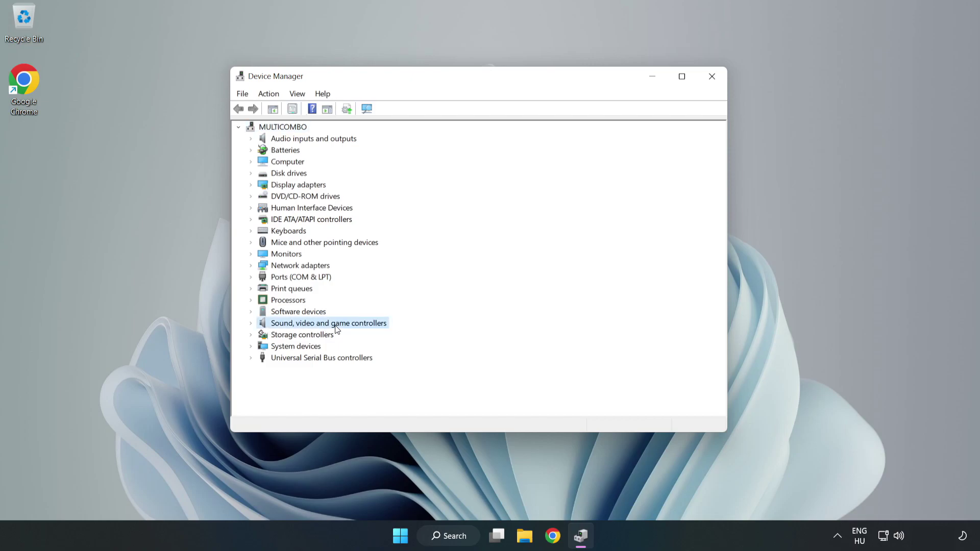
left_click(251, 324)
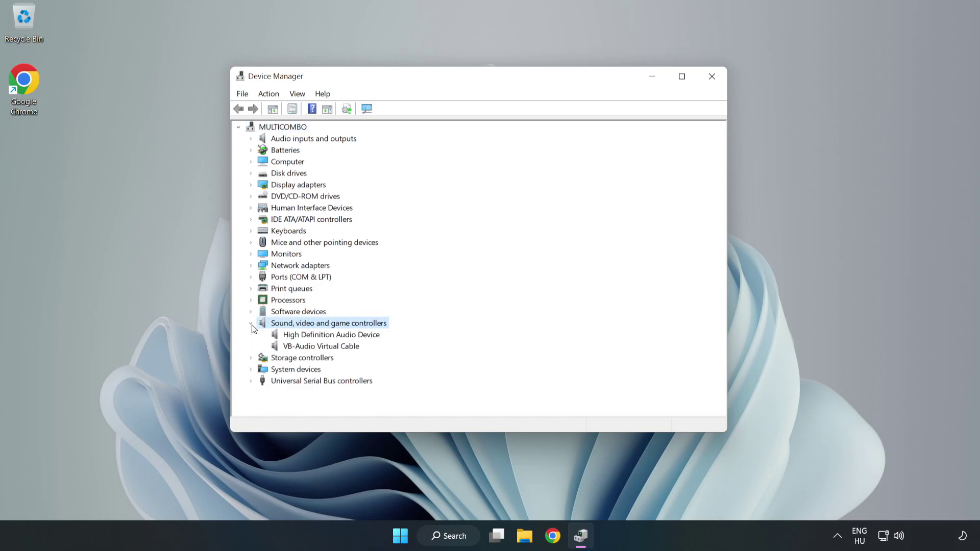
left_click(301, 335)
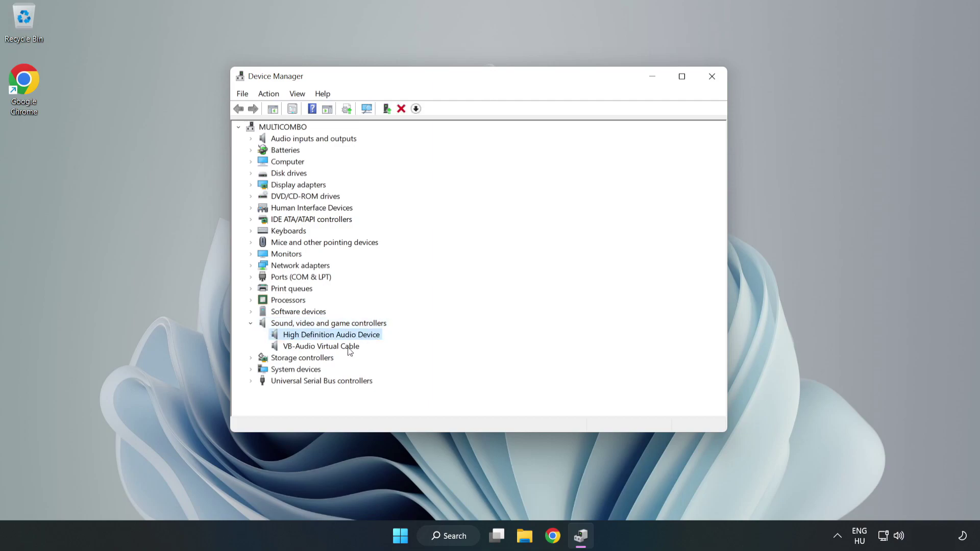
right_click(363, 336)
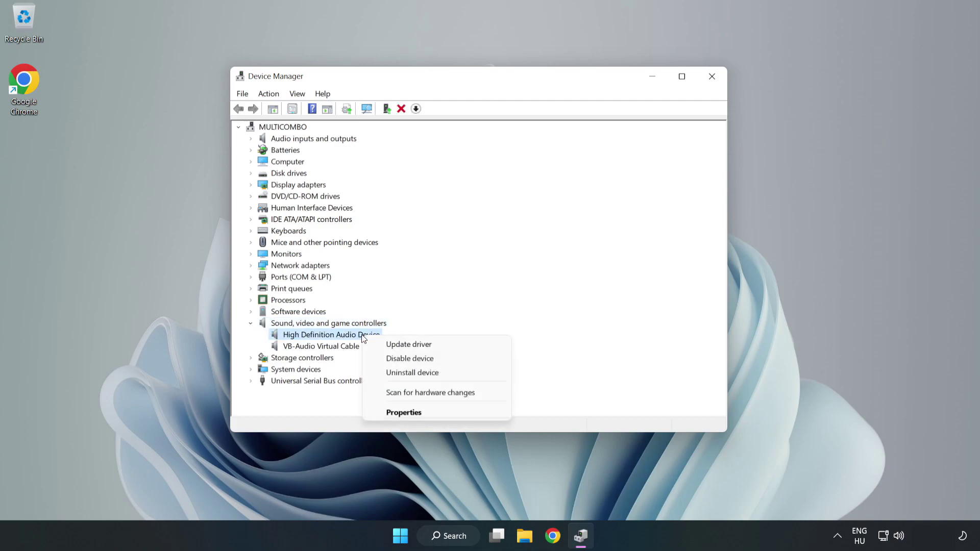
Reinstall the High Definition Audio Device driver from the compatible drivers list, accepting the warning
left_click(446, 349)
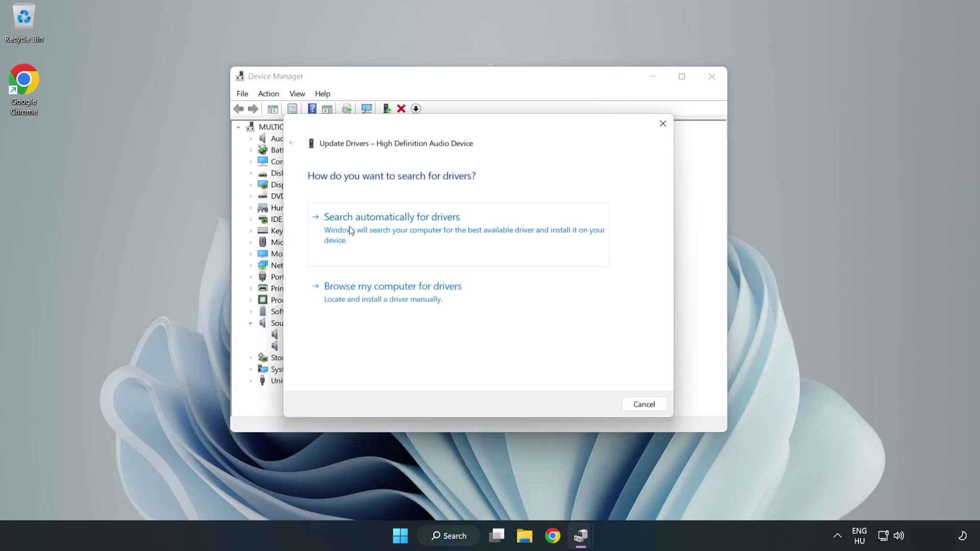
left_click(426, 299)
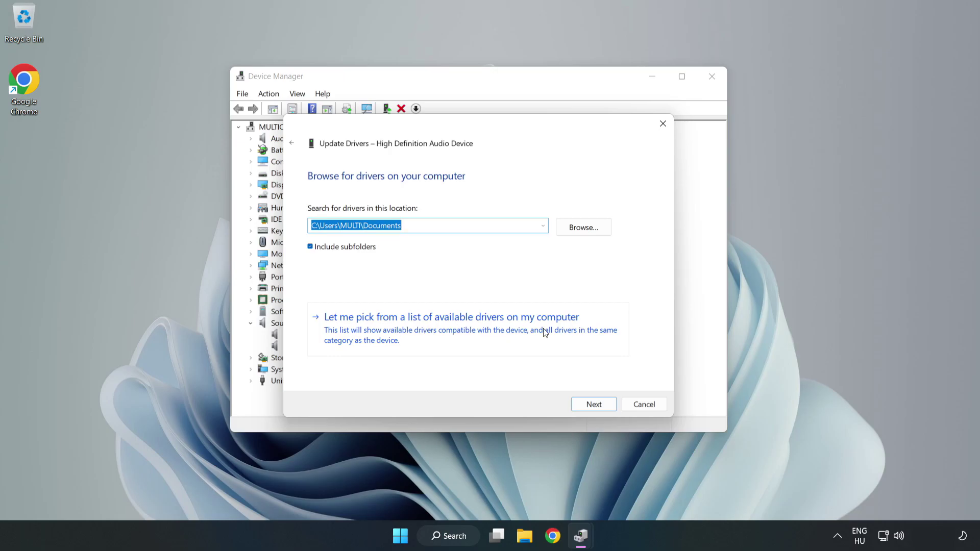
left_click(511, 336)
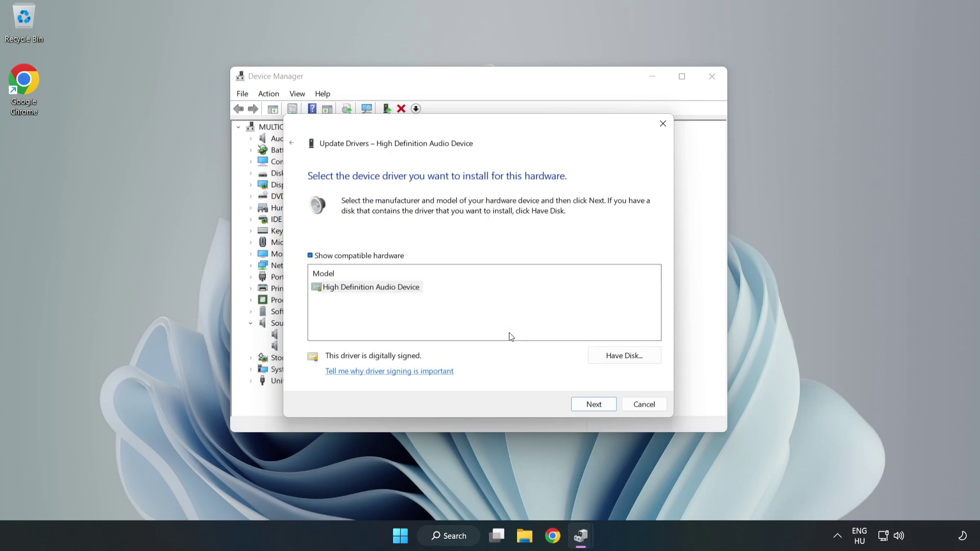
left_click(327, 289)
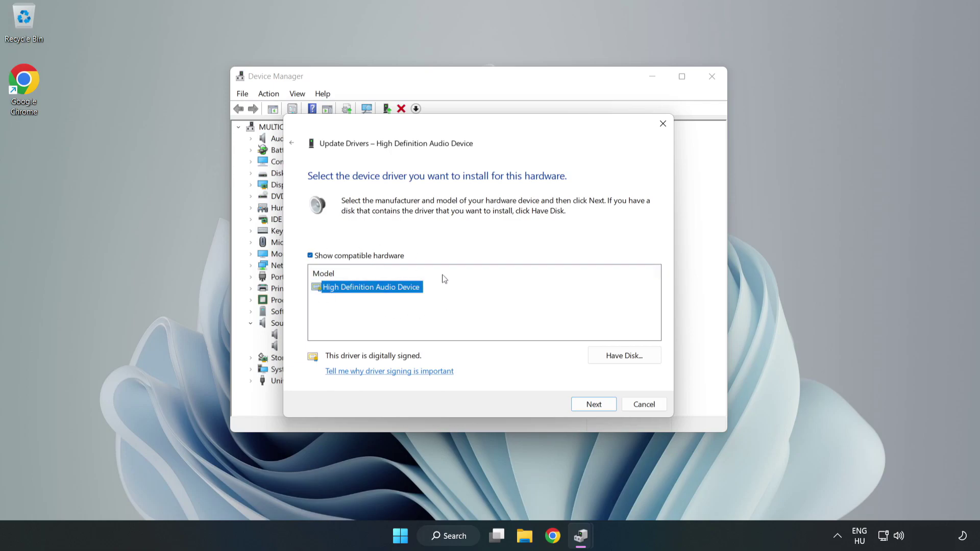
left_click(595, 410)
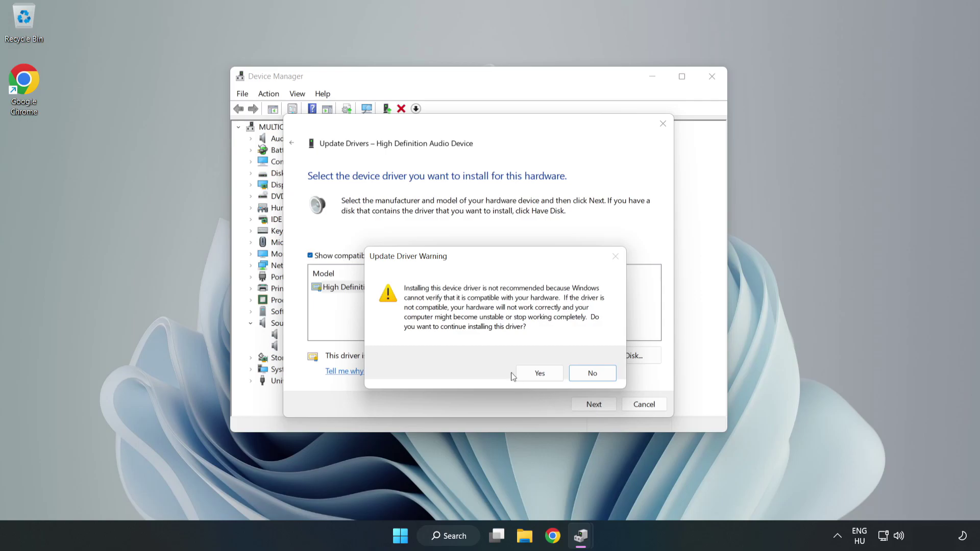
left_click(543, 375)
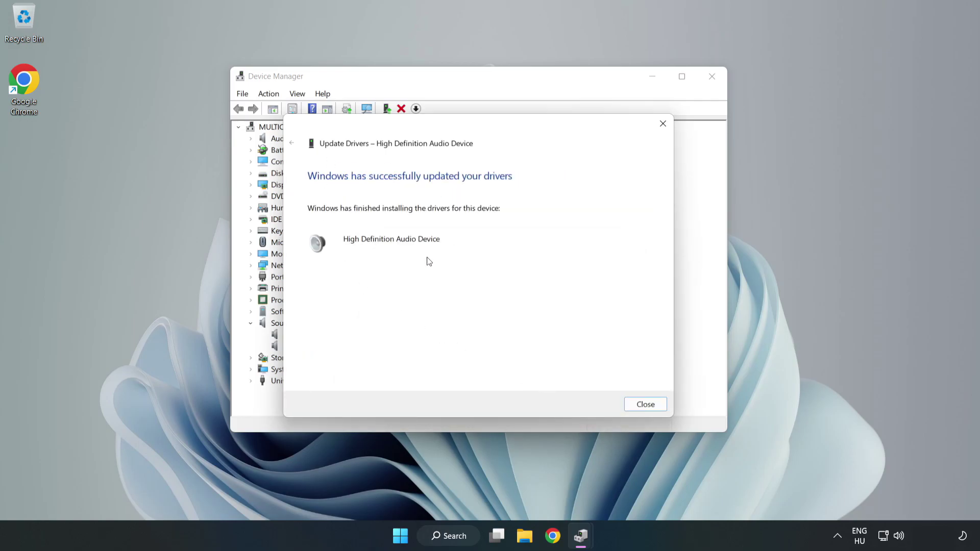
Dismiss the driver update success page, close Device Manager, and bring up the Start menu
left_click(644, 405)
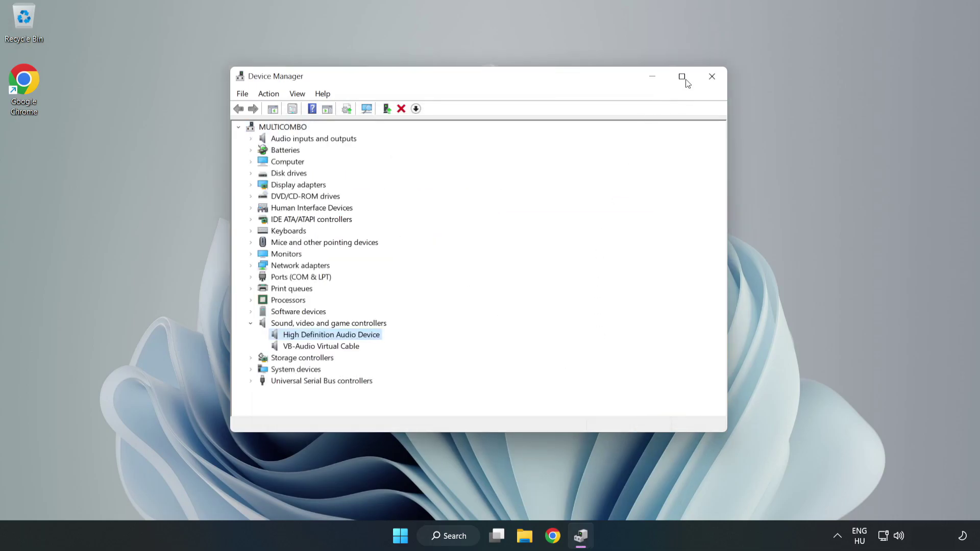
left_click(710, 77)
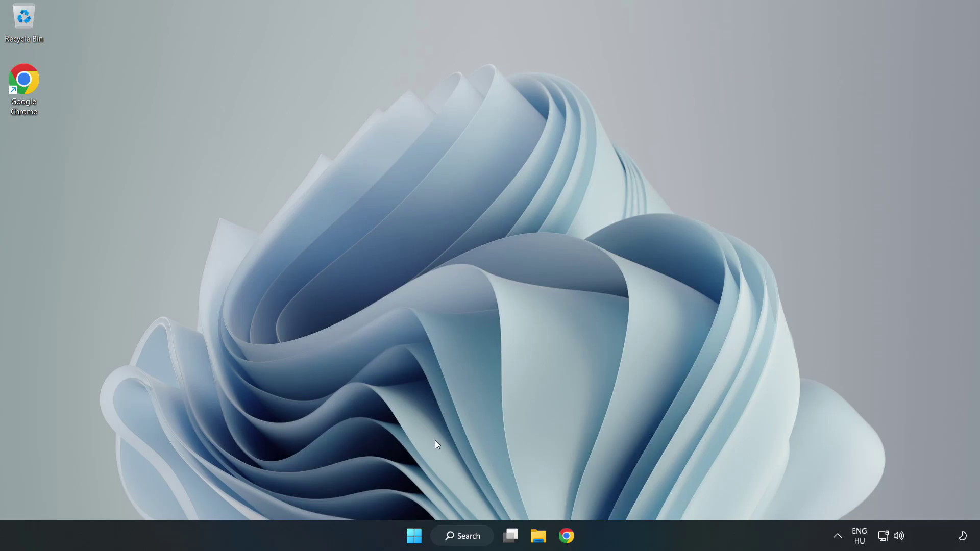
left_click(414, 536)
Launch 'Troubleshoot sound problems' from the system tray speaker icon's menu
right_click(899, 535)
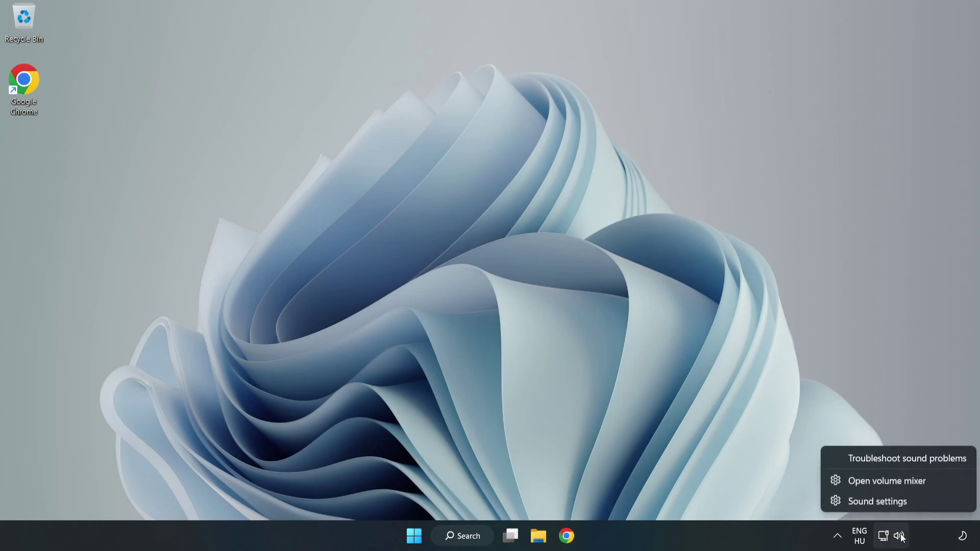
left_click(885, 459)
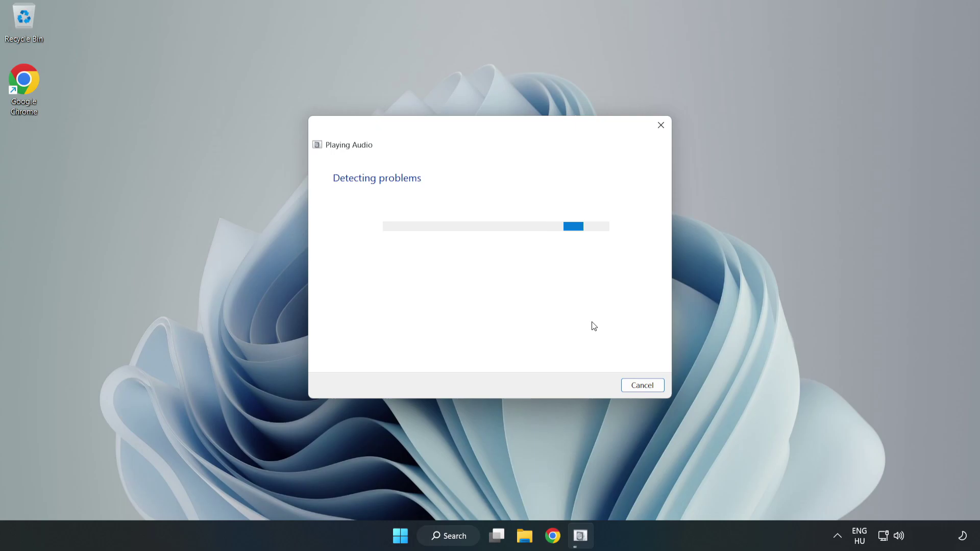